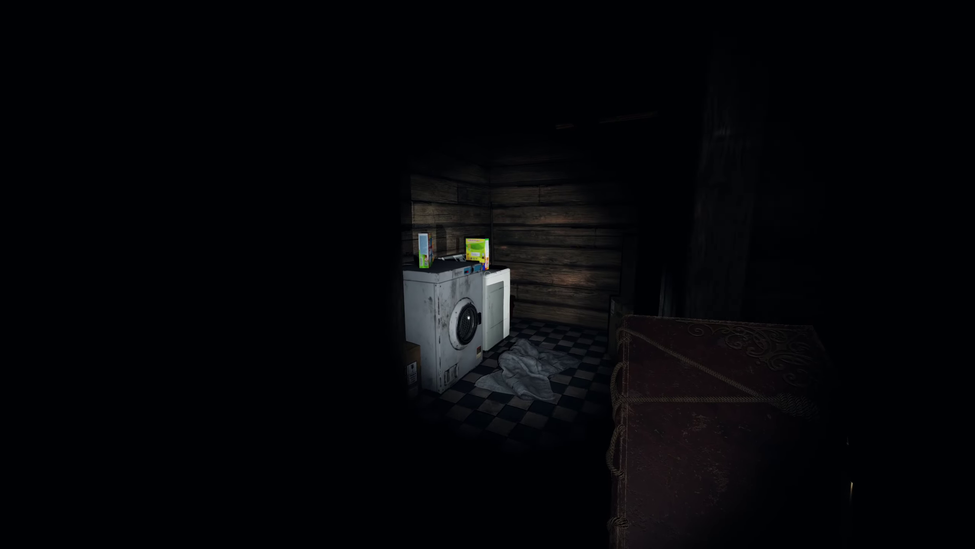
pyautogui.click(487, 274)
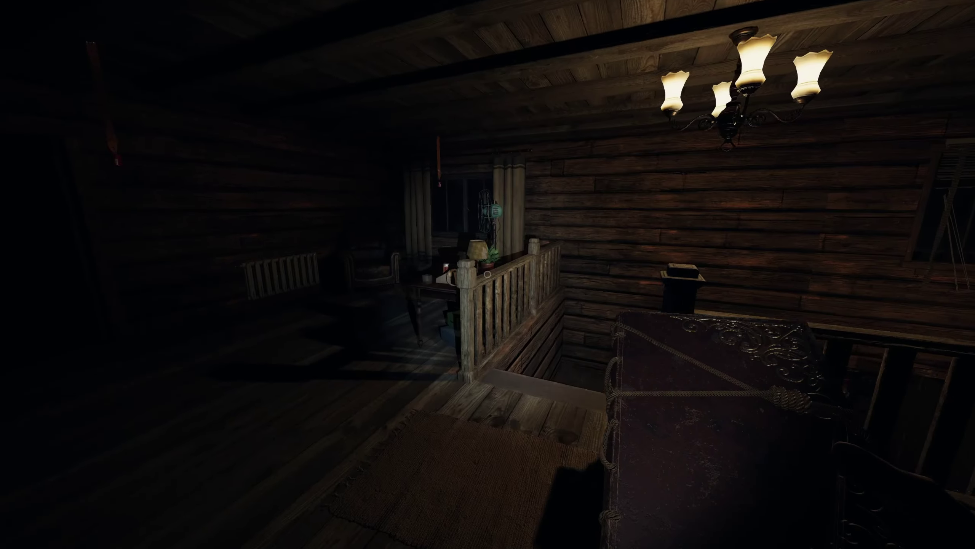
pyautogui.press('w')
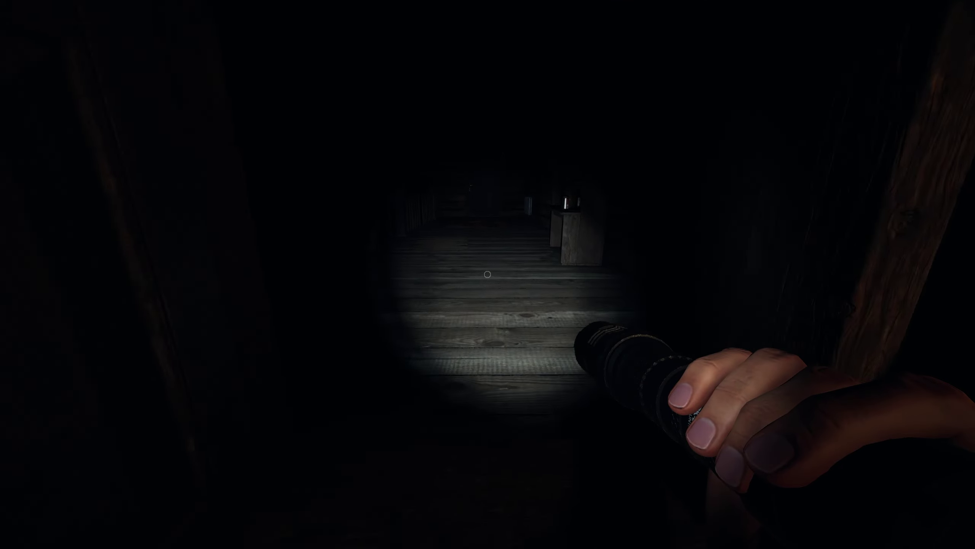
pyautogui.press('w')
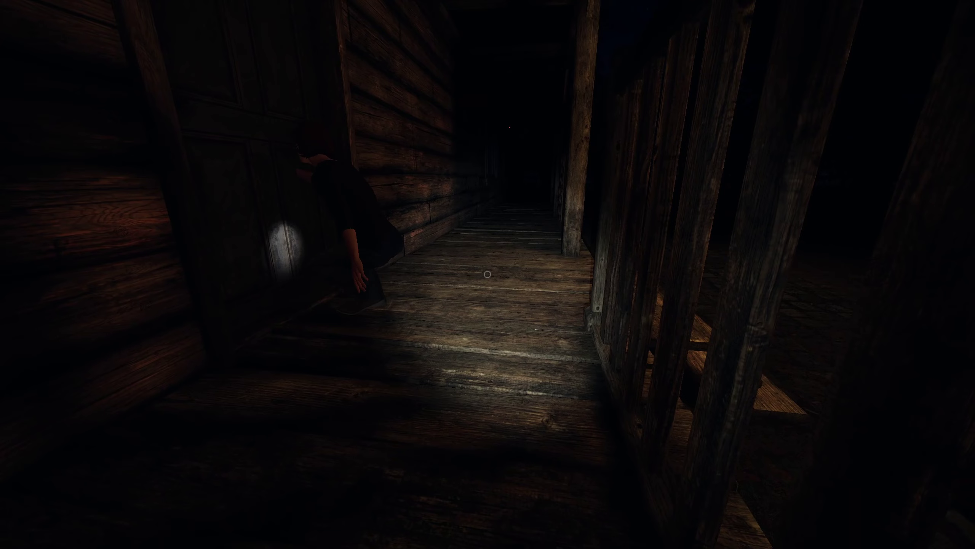
pyautogui.press('j')
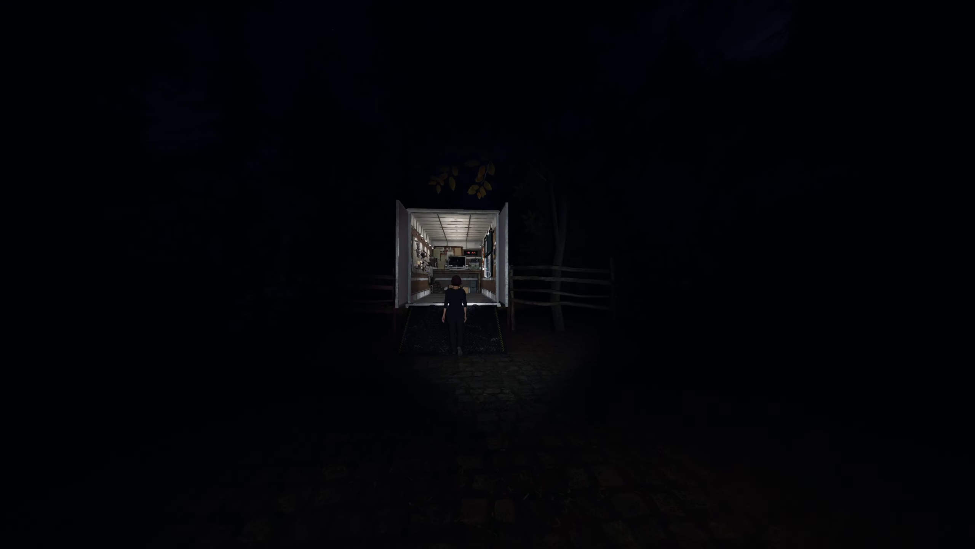
pyautogui.press('w')
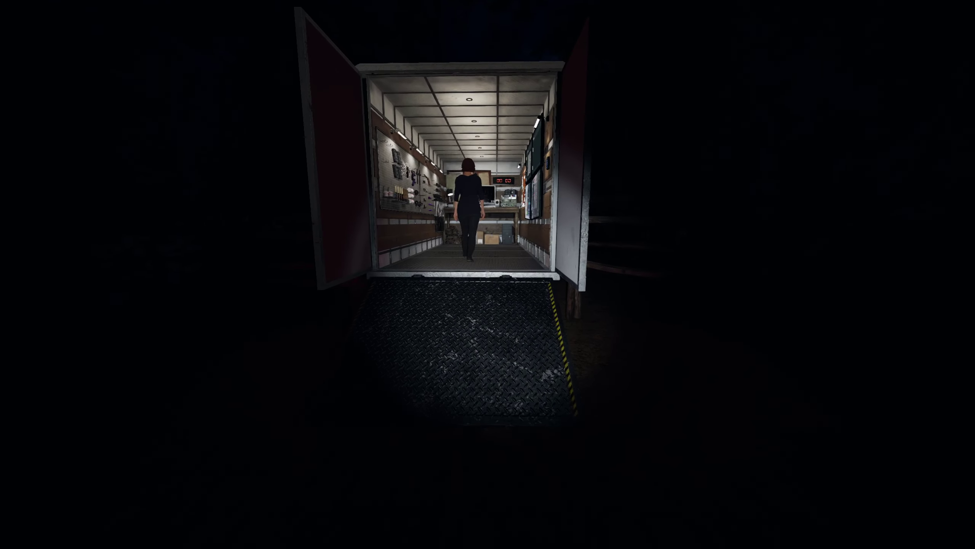
pyautogui.press('w')
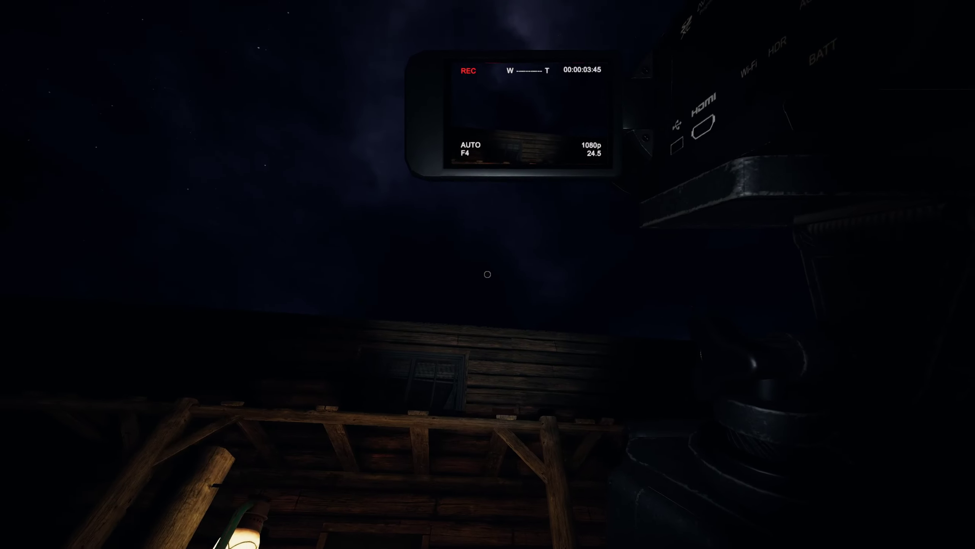
pyautogui.press('w')
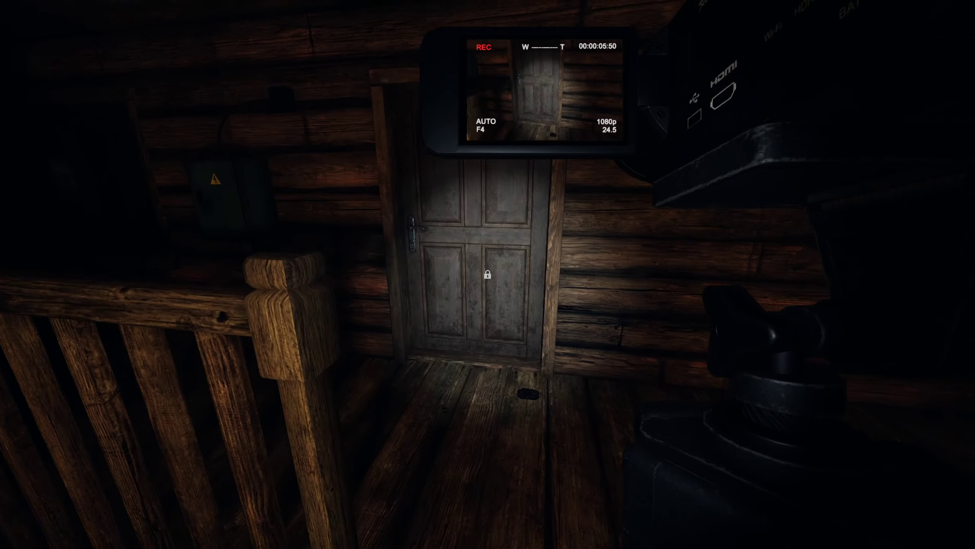
pyautogui.press('w')
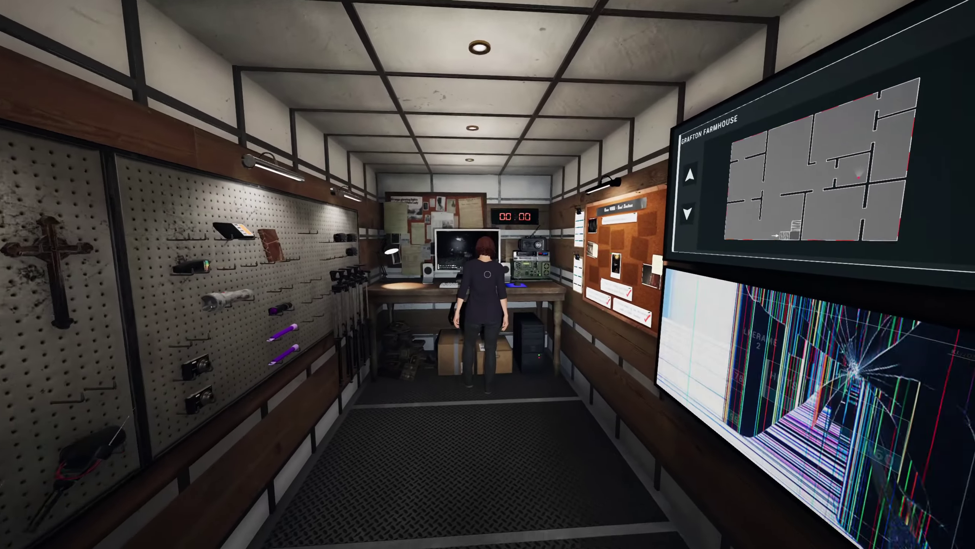
pyautogui.press('j')
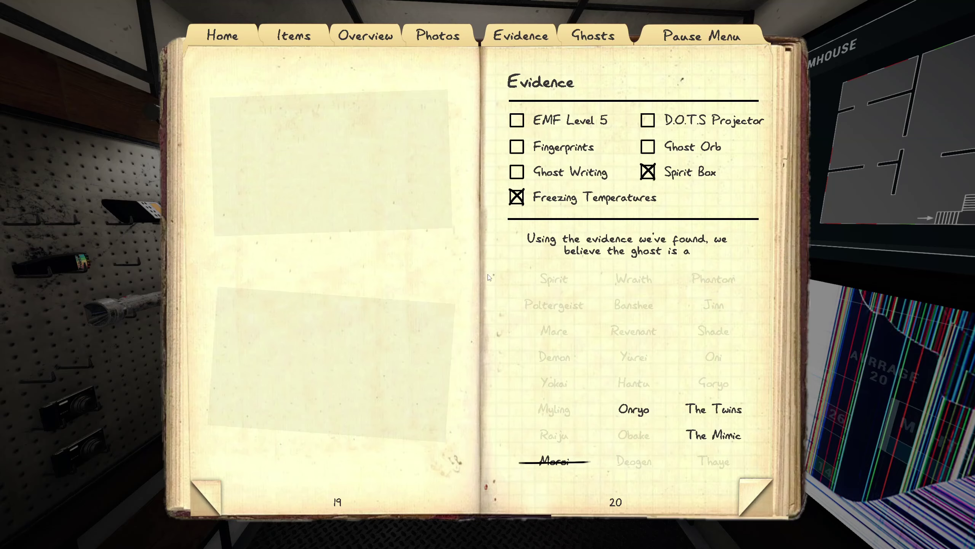
pyautogui.click(715, 409)
pyautogui.press('j')
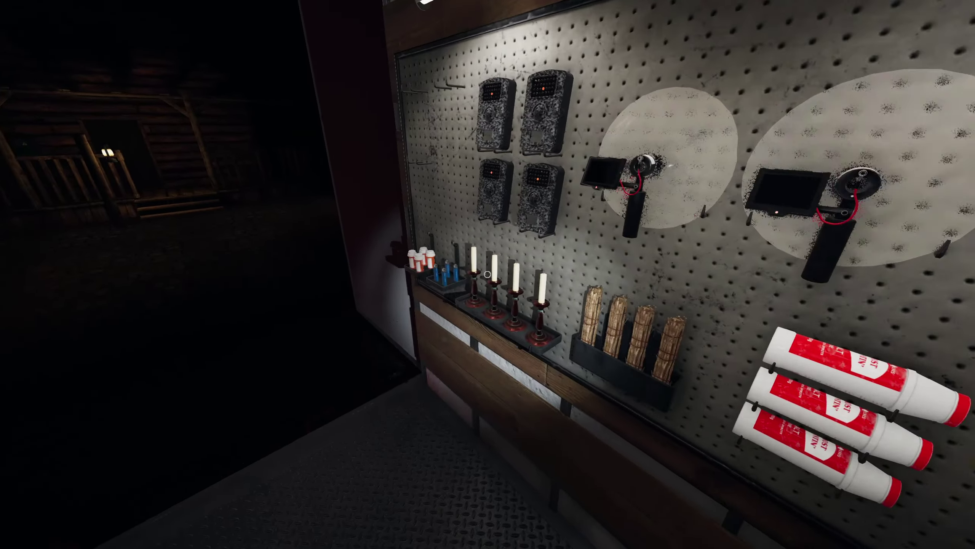
pyautogui.press('e')
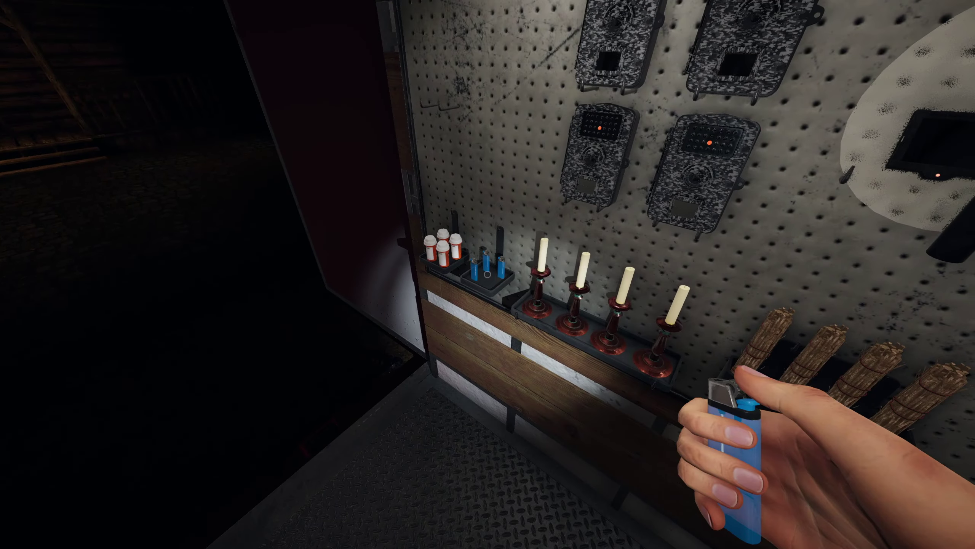
pyautogui.rightClick(489, 275)
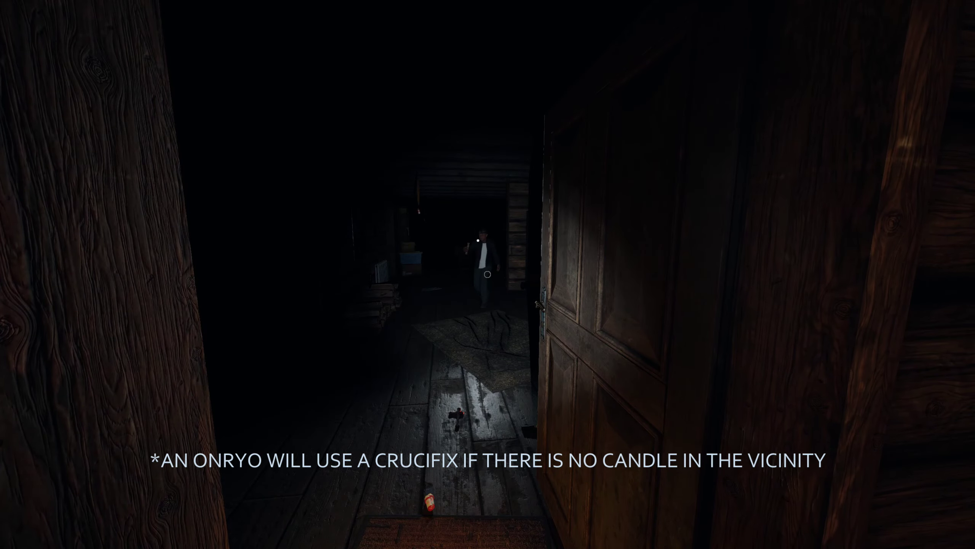
# Step: Bring up the journal's evidence page and ghost list to mark the guess
pyautogui.press('j')
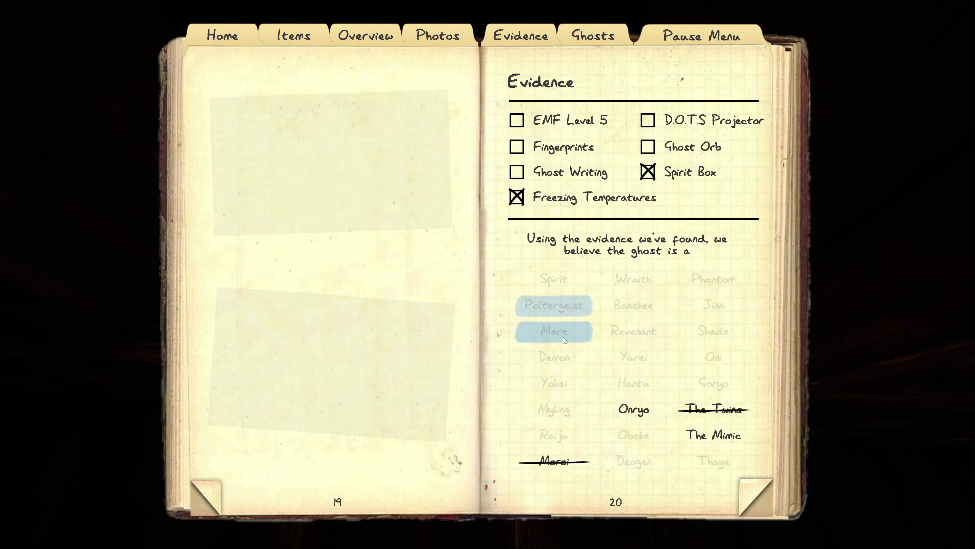
pyautogui.click(649, 410)
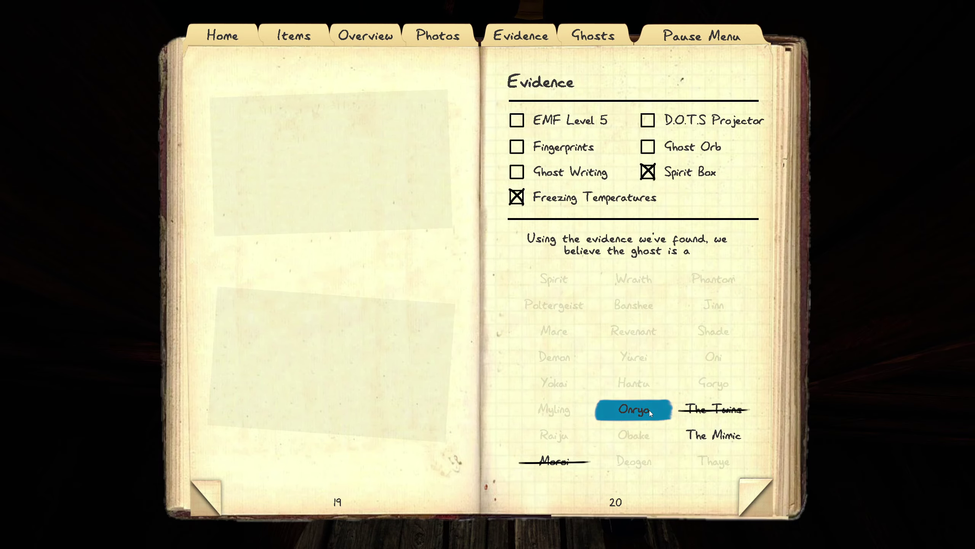
pyautogui.press('j')
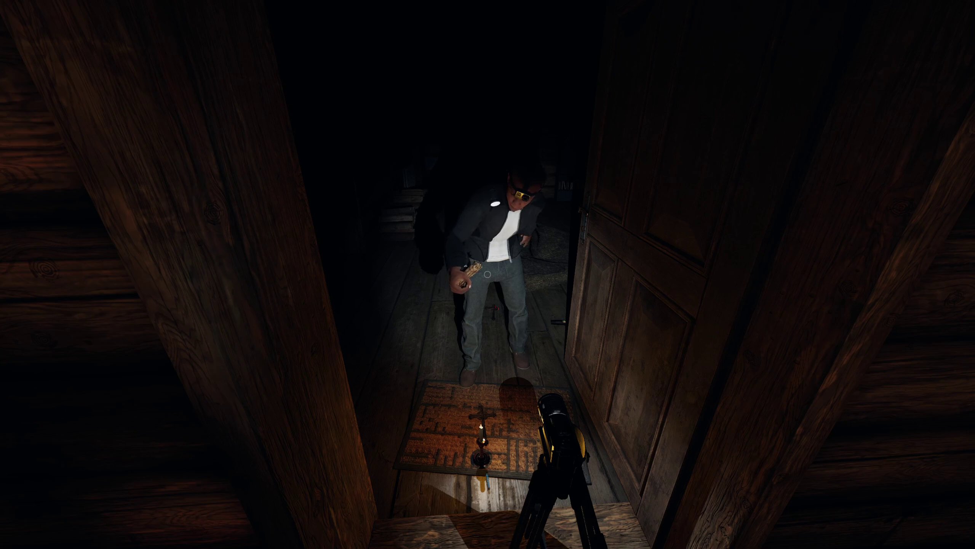
pyautogui.press('d')
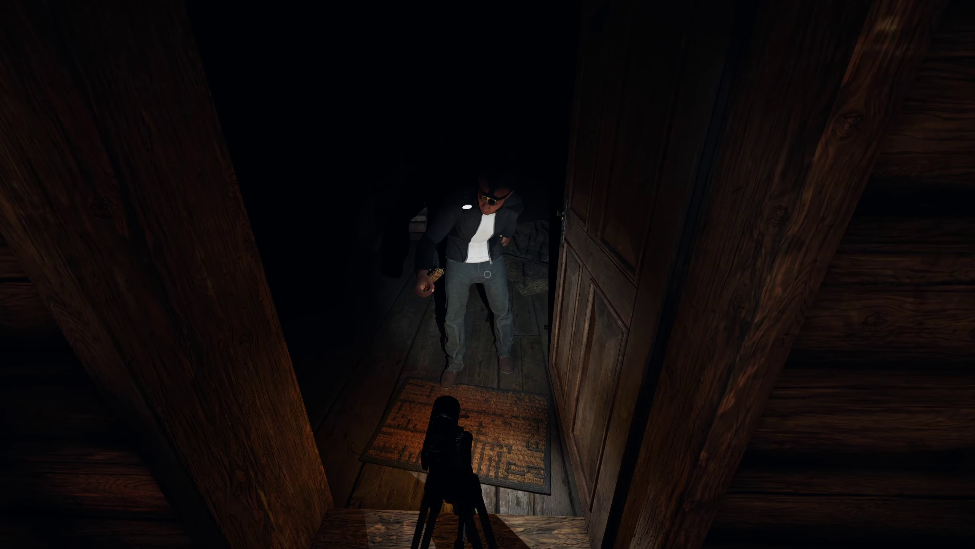
# Step: Reopen the journal's Evidence page inside the truck, with The Mimic circled
pyautogui.press('j')
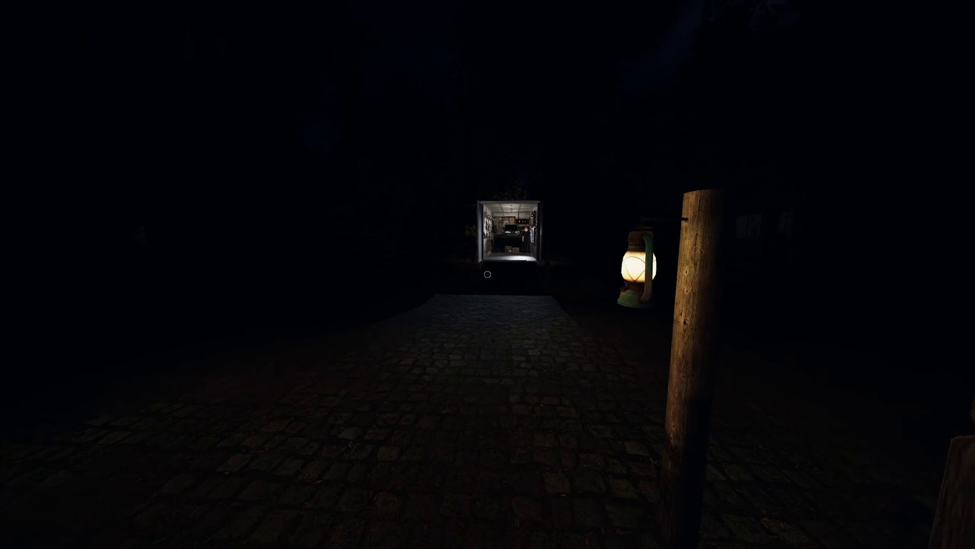
pyautogui.press('w')
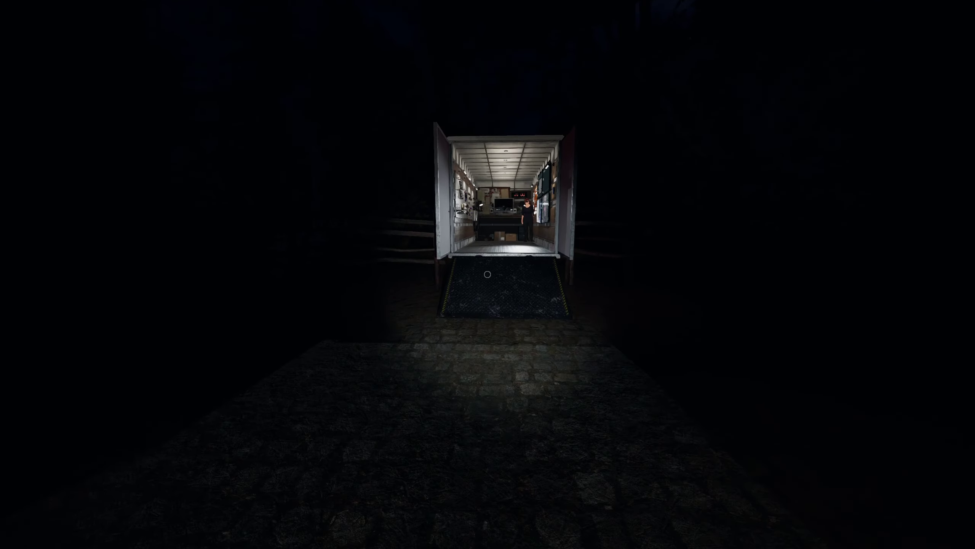
pyautogui.press('w')
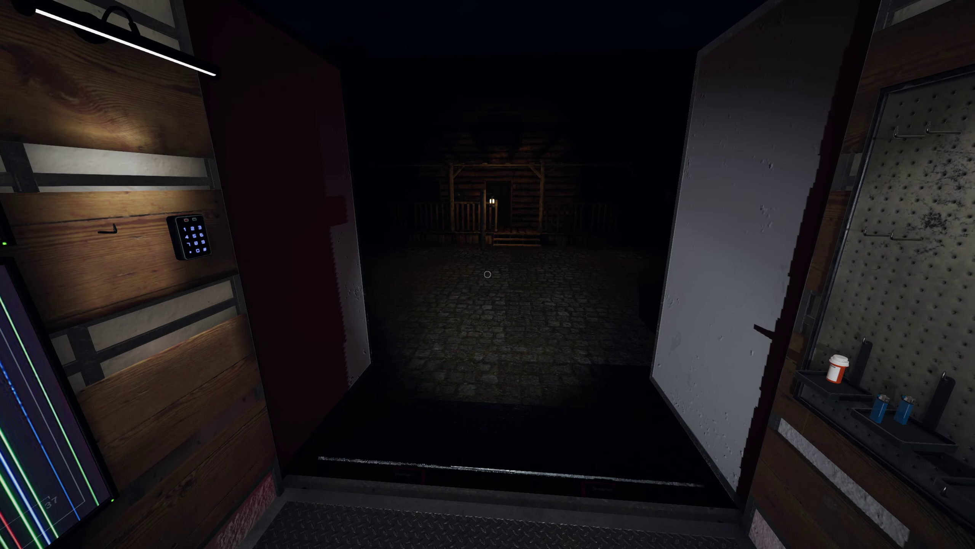
pyautogui.press('j')
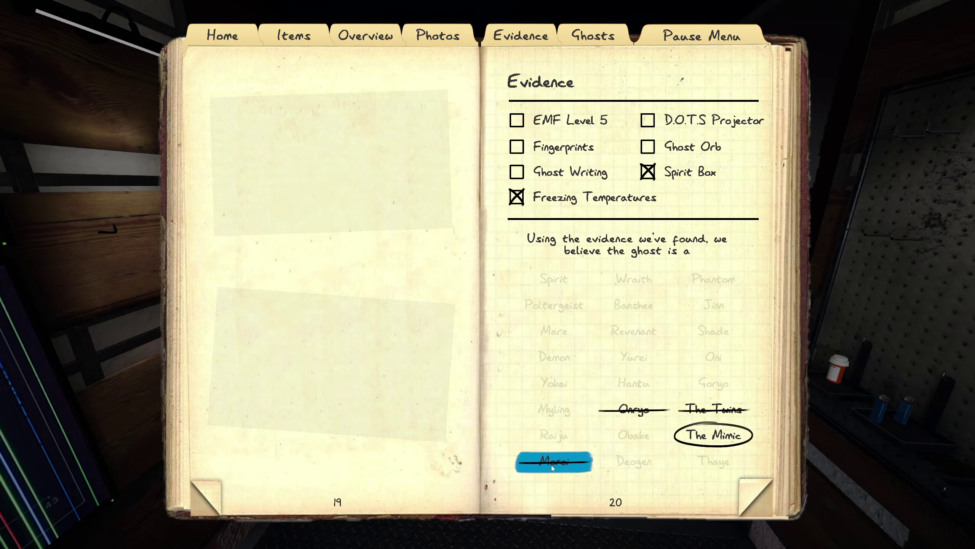
pyautogui.click(545, 462)
pyautogui.press('j')
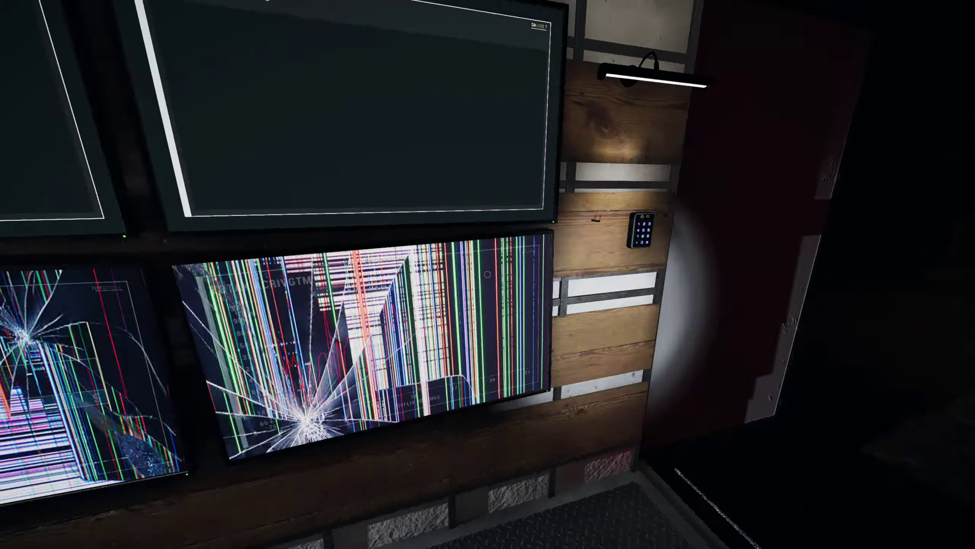
pyautogui.press('w')
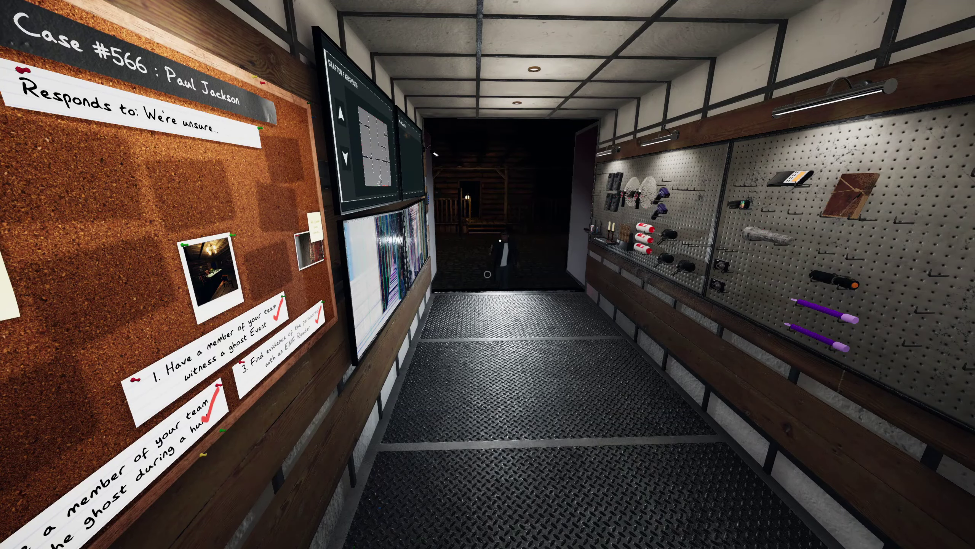
pyautogui.press('j')
pyautogui.click(366, 35)
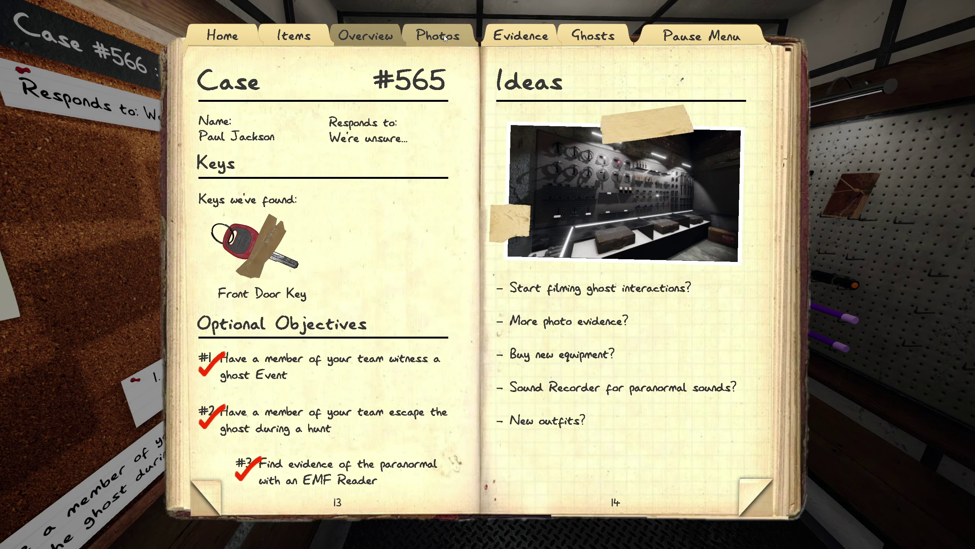
pyautogui.click(444, 37)
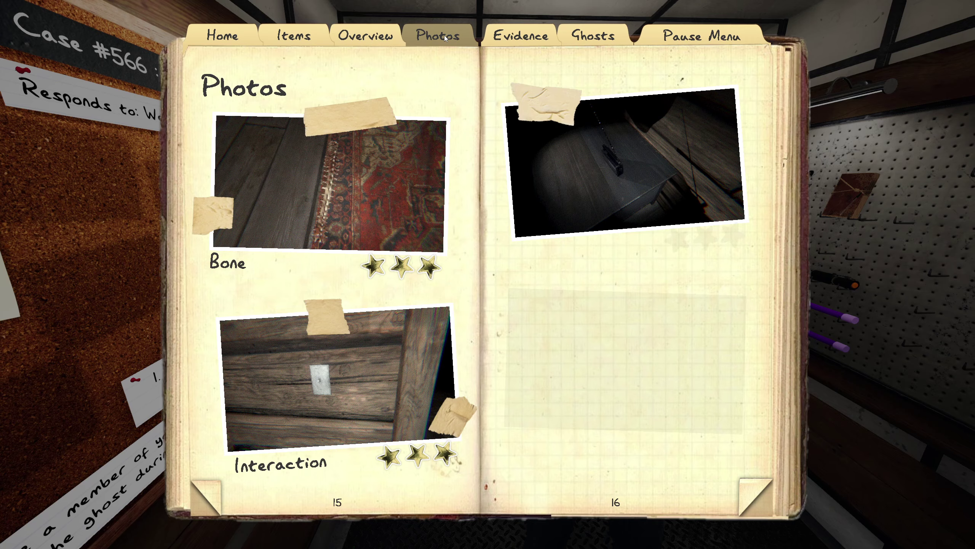
pyautogui.press('j')
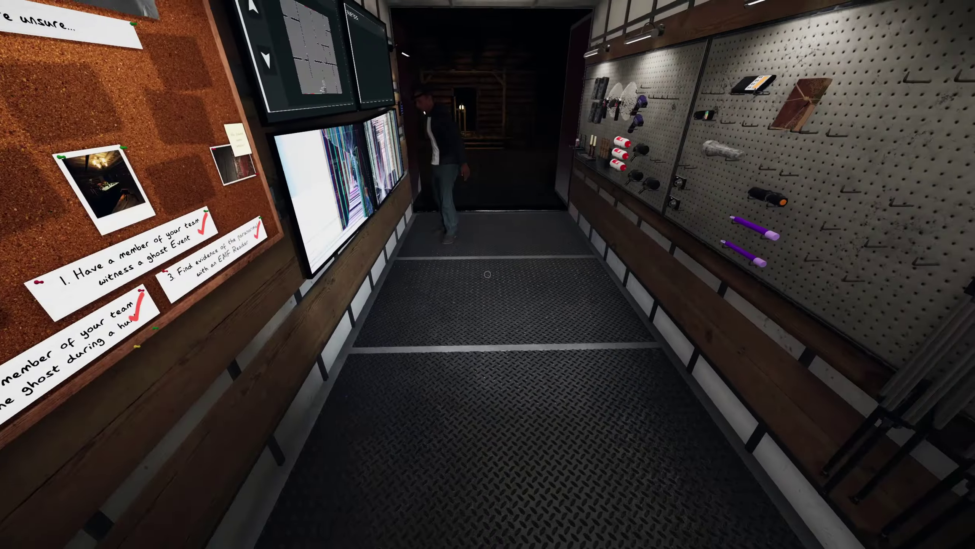
pyautogui.press('a')
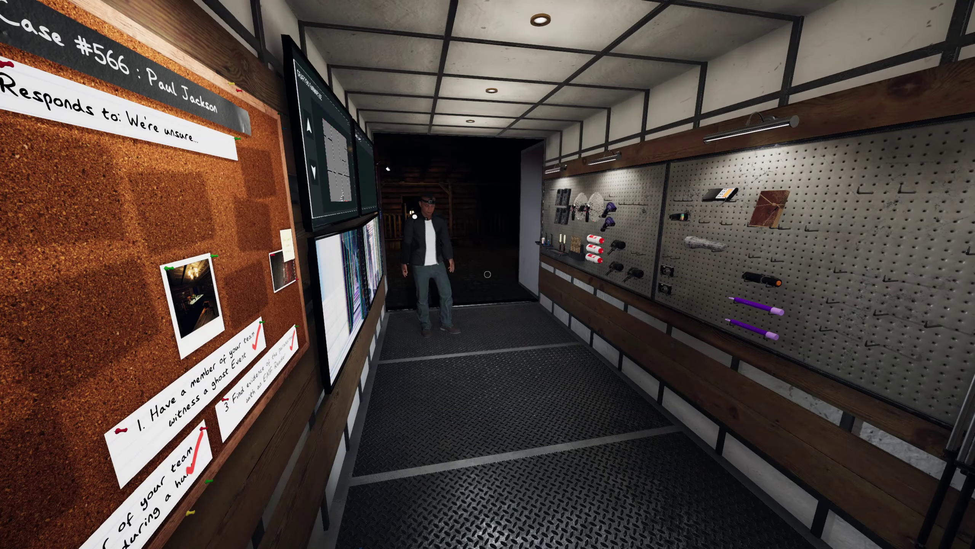